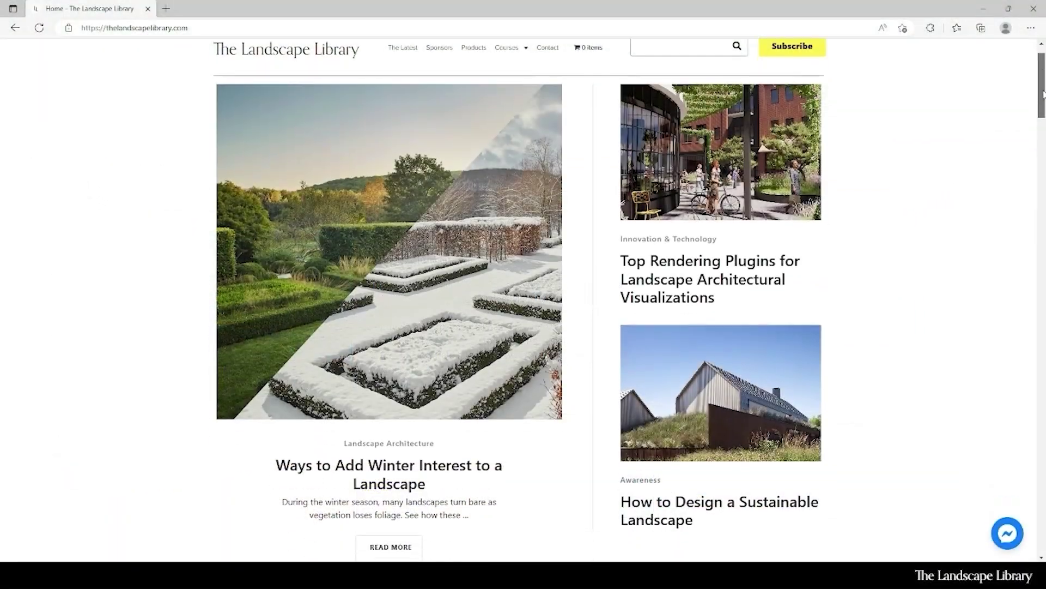
- Look through The Landscape Library's home page and its AutoCAD for Landscape Design course page
scroll(523, 294, down, 9)
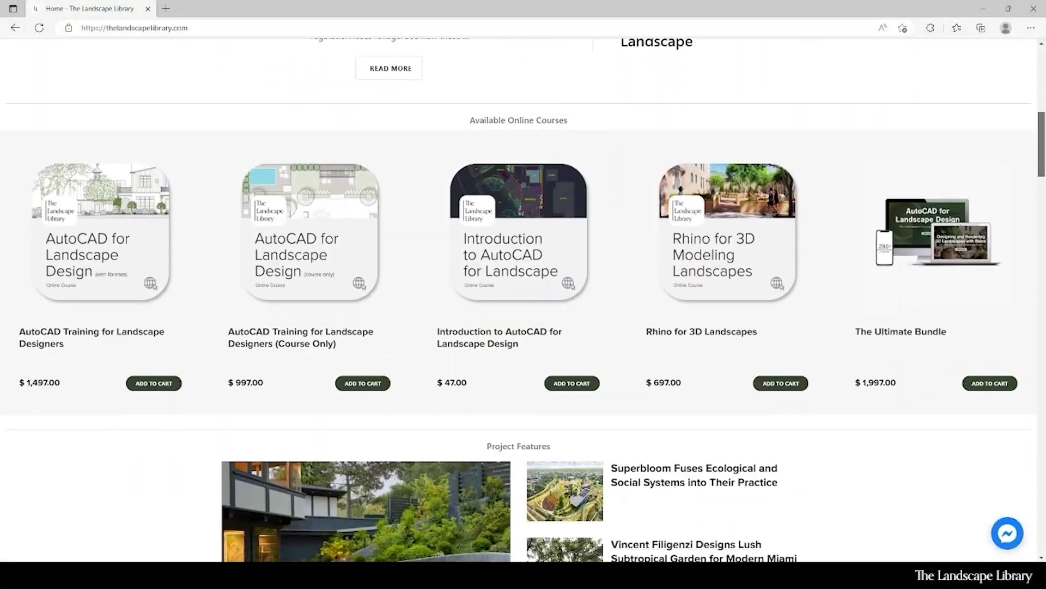
scroll(523, 294, down, 15)
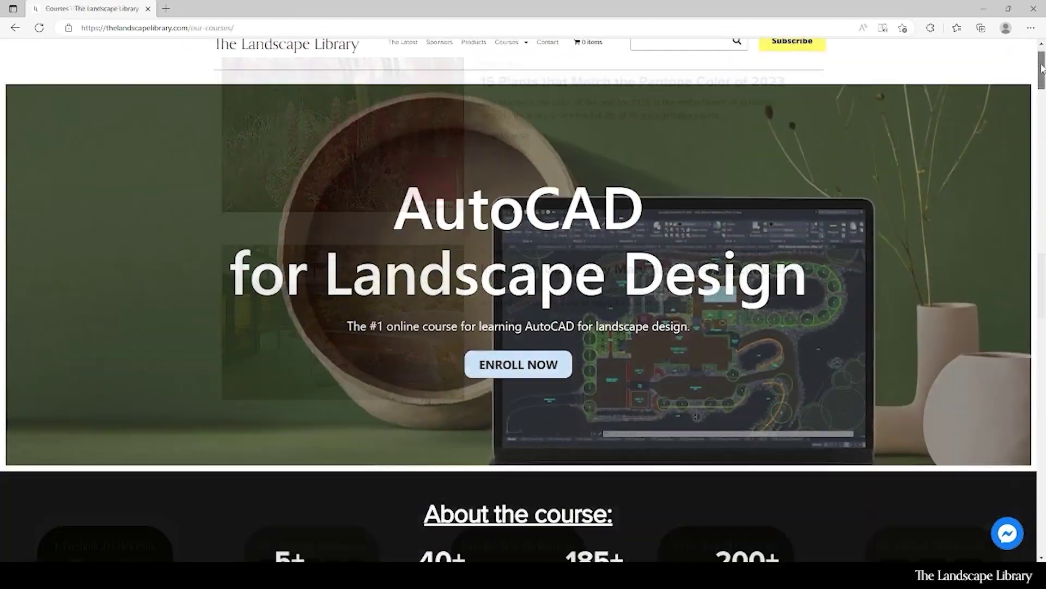
scroll(1033, 101, down, 8)
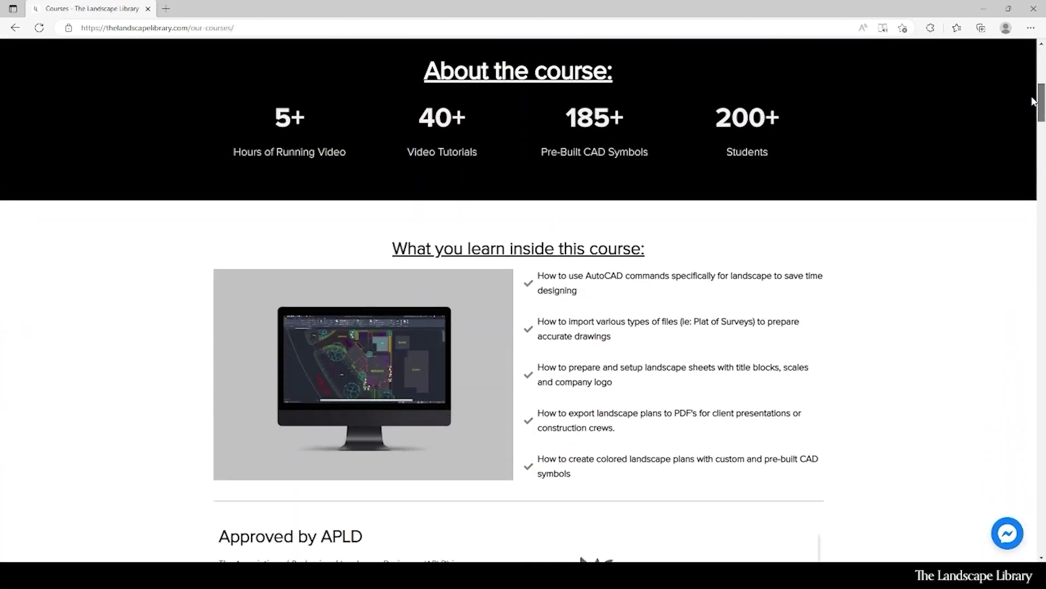
drag(1033, 101, 1019, 186)
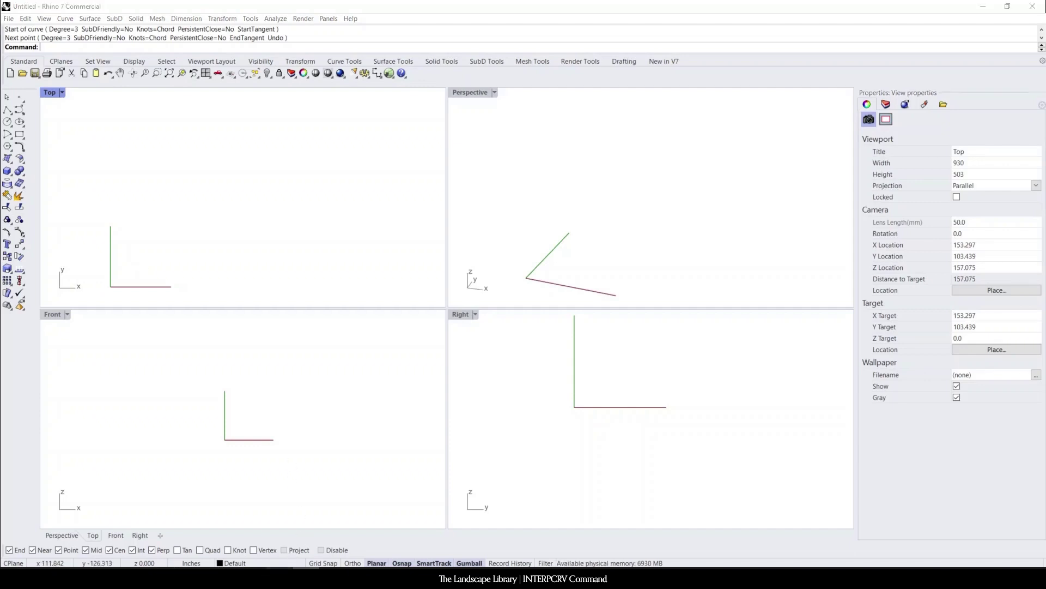
- Switch to Chrome and examine the curves in a Graphing Quadratic Equations image among the quadratic function image results
click(304, 549)
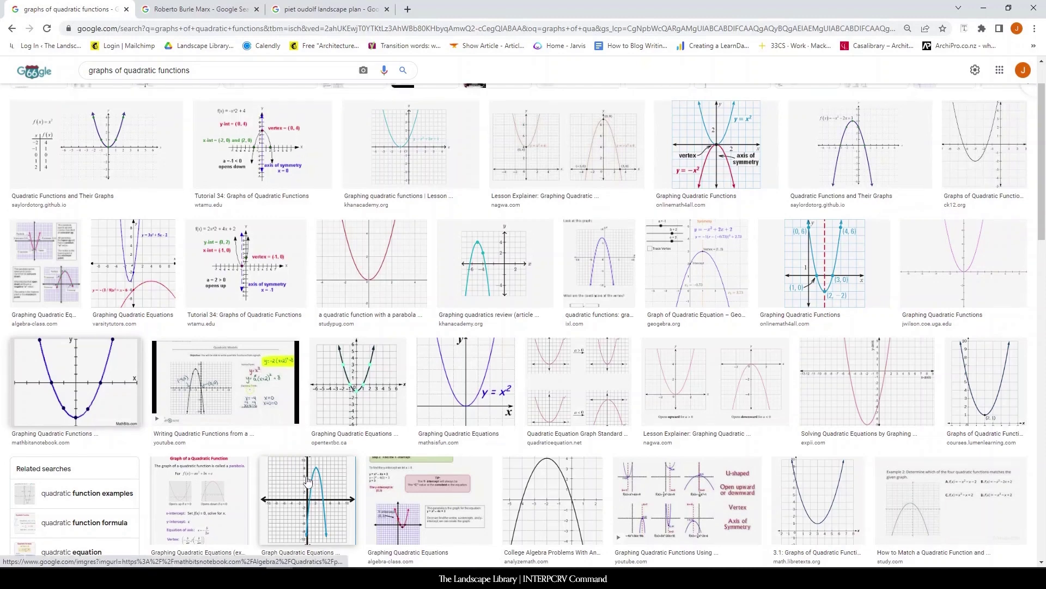
scroll(299, 517, up, 2)
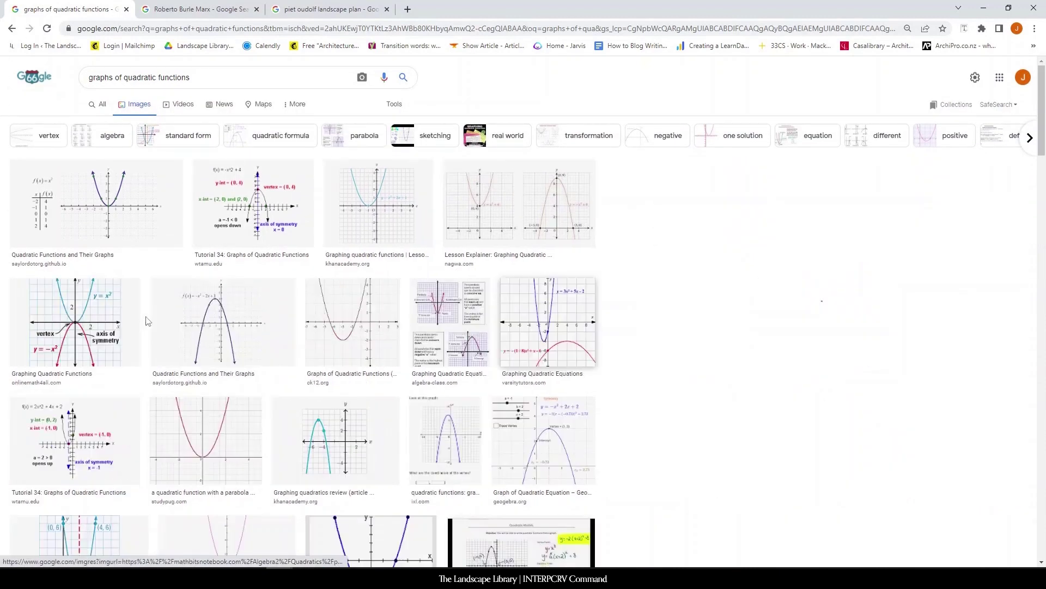
click(133, 324)
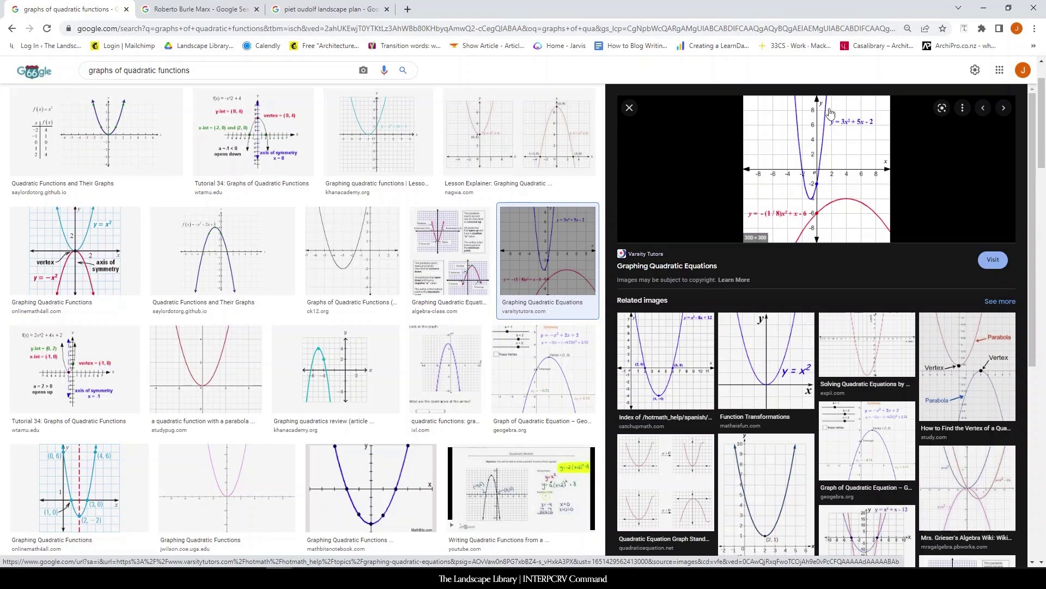
- Examine the curved forms in aerial images of Roberto Burle Marx gardens and in a Piet Oudolf landscape plan
click(201, 9)
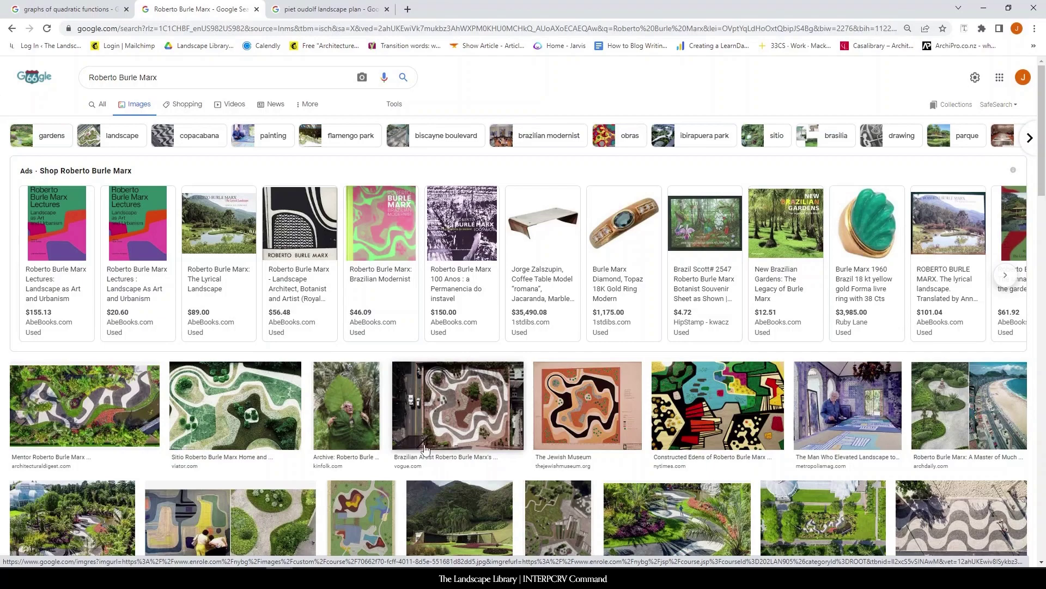
scroll(421, 363, down, 6)
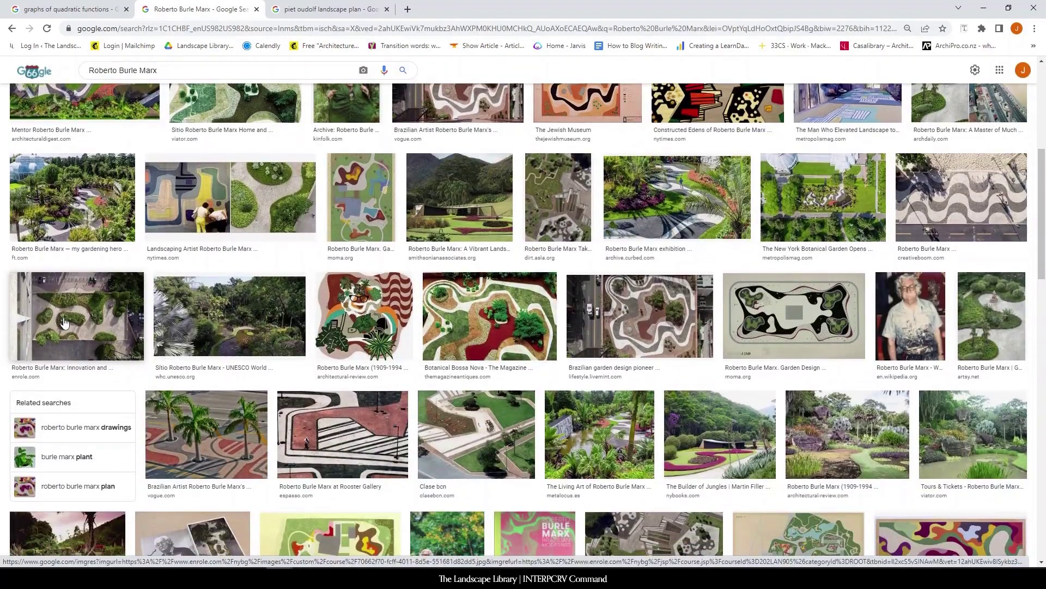
click(64, 323)
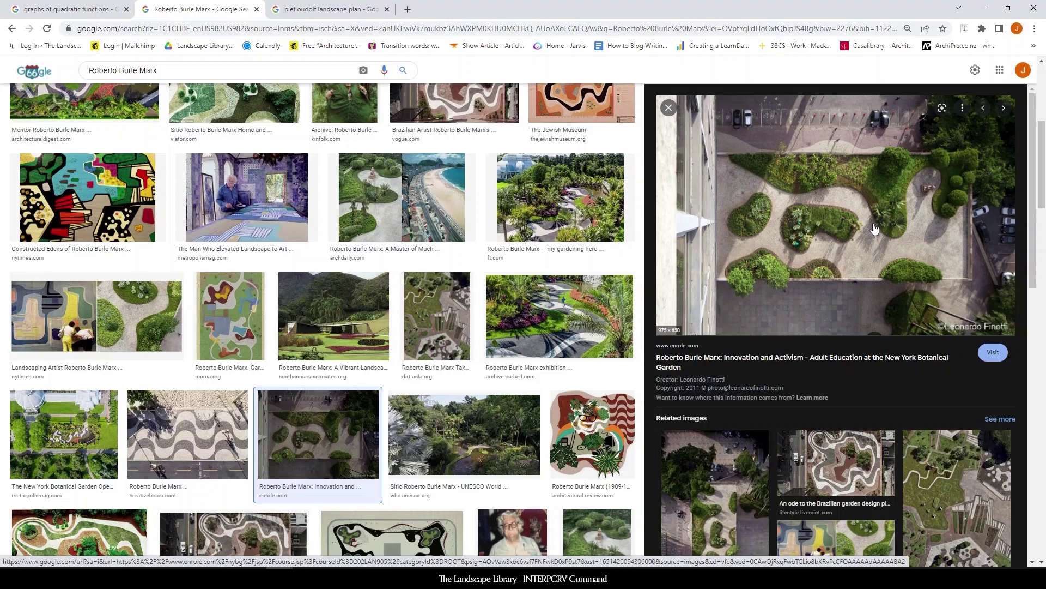
scroll(479, 354, up, 6)
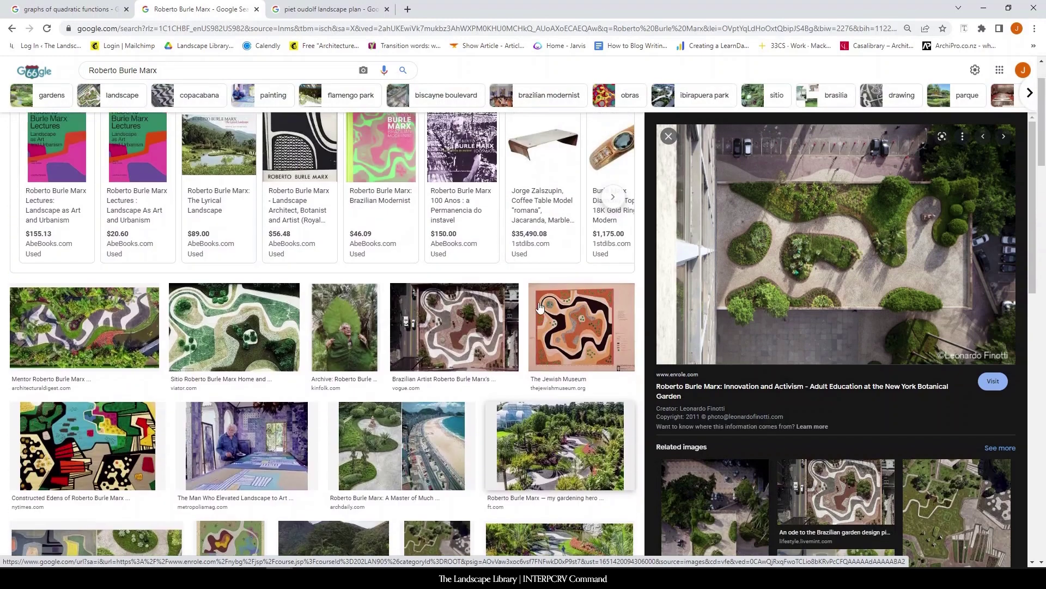
click(467, 419)
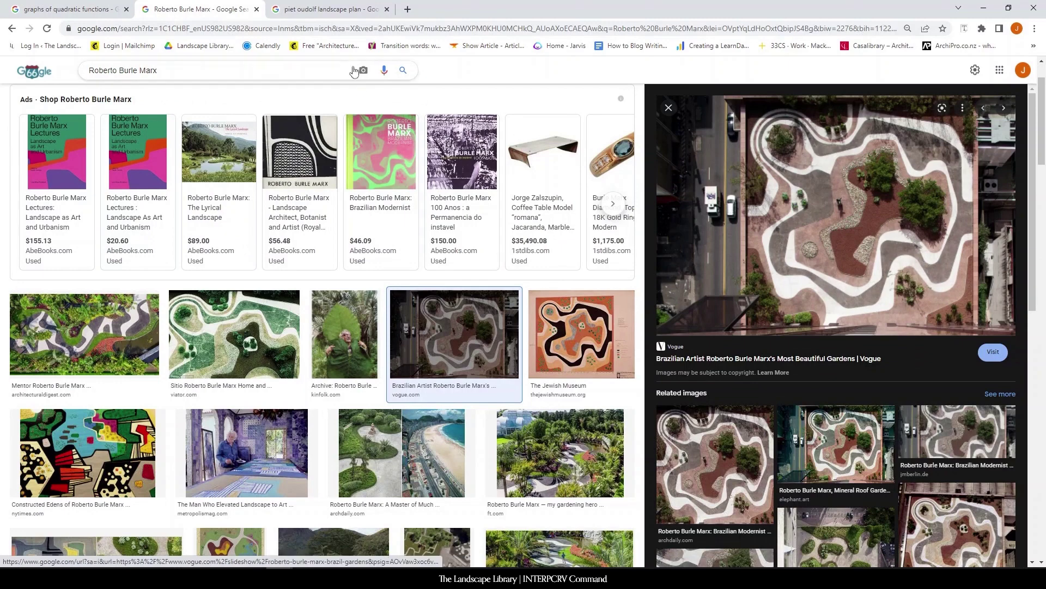
click(310, 10)
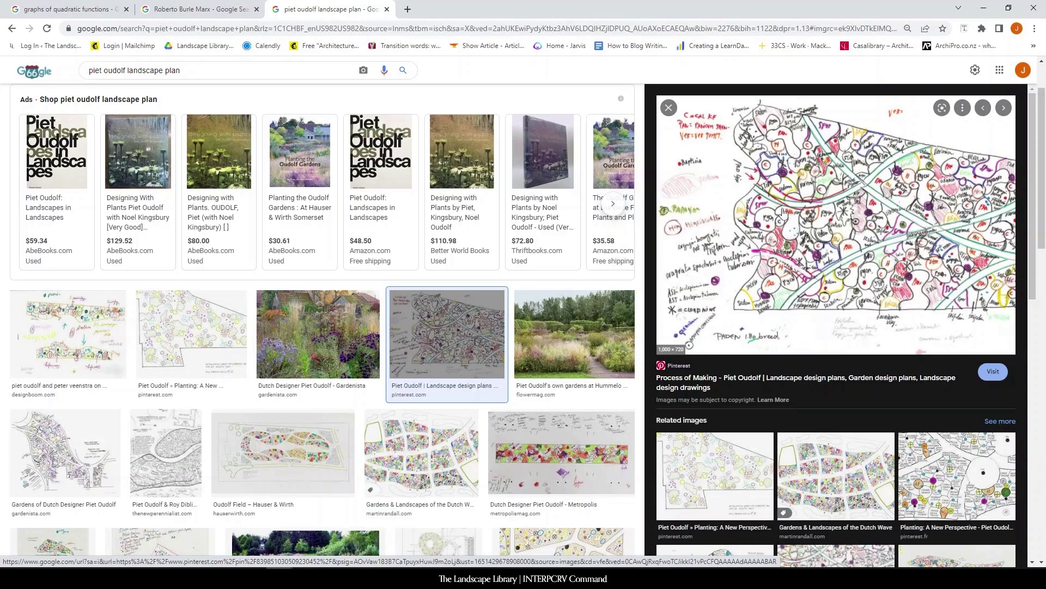
- Switch to Rhino and draw an open winding 12-point InterpCrv curve in the Top viewport, from about 29, 20 to about 241, -19
click(984, 8)
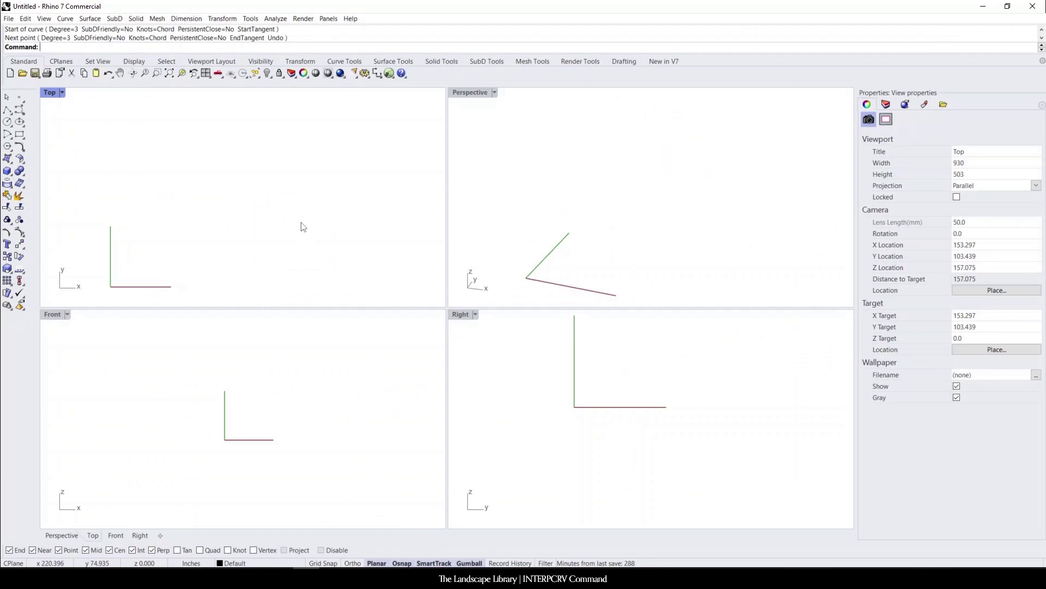
text(InterpCrv)
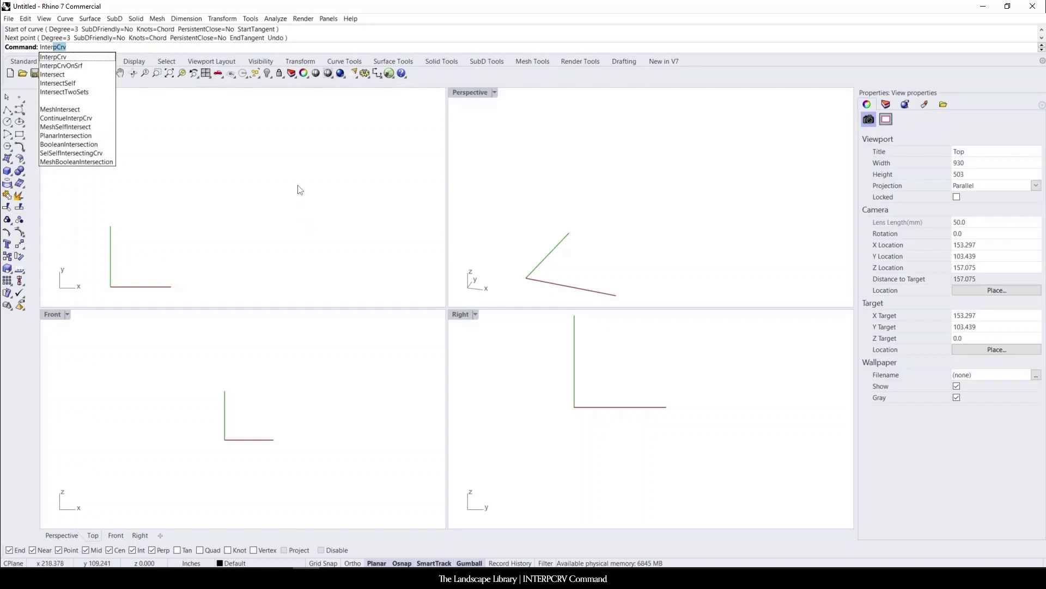
click(63, 57)
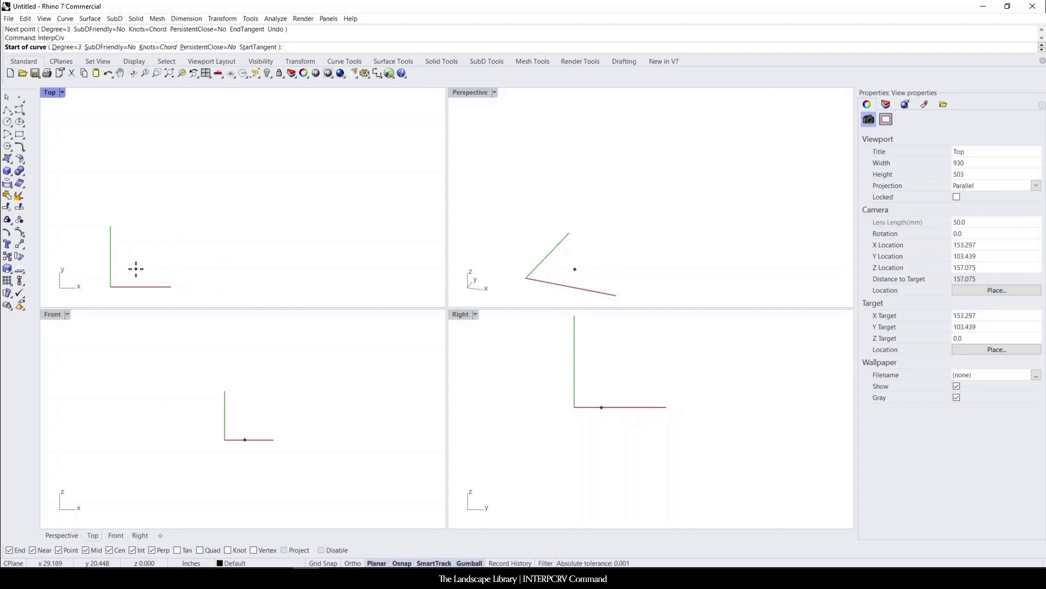
click(137, 269)
click(171, 217)
click(213, 256)
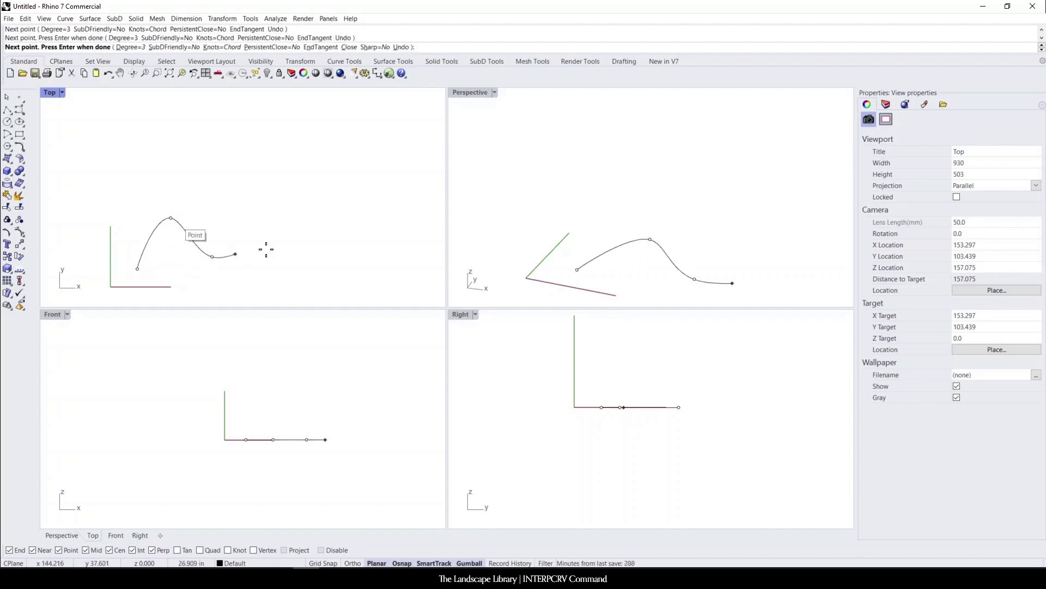
click(284, 237)
click(288, 188)
click(280, 150)
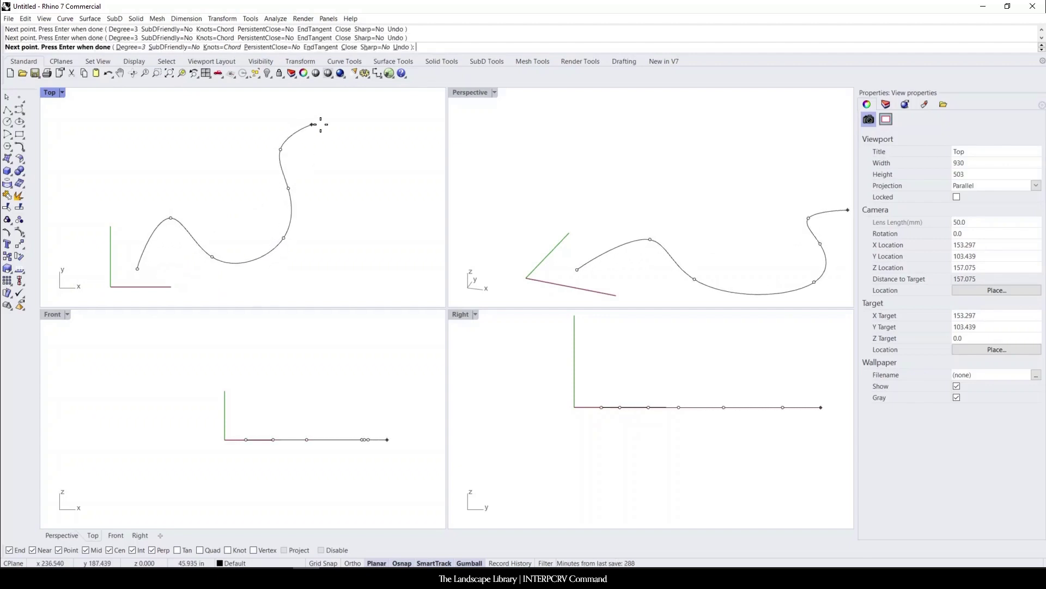
click(333, 124)
click(380, 158)
click(333, 183)
click(352, 233)
click(356, 264)
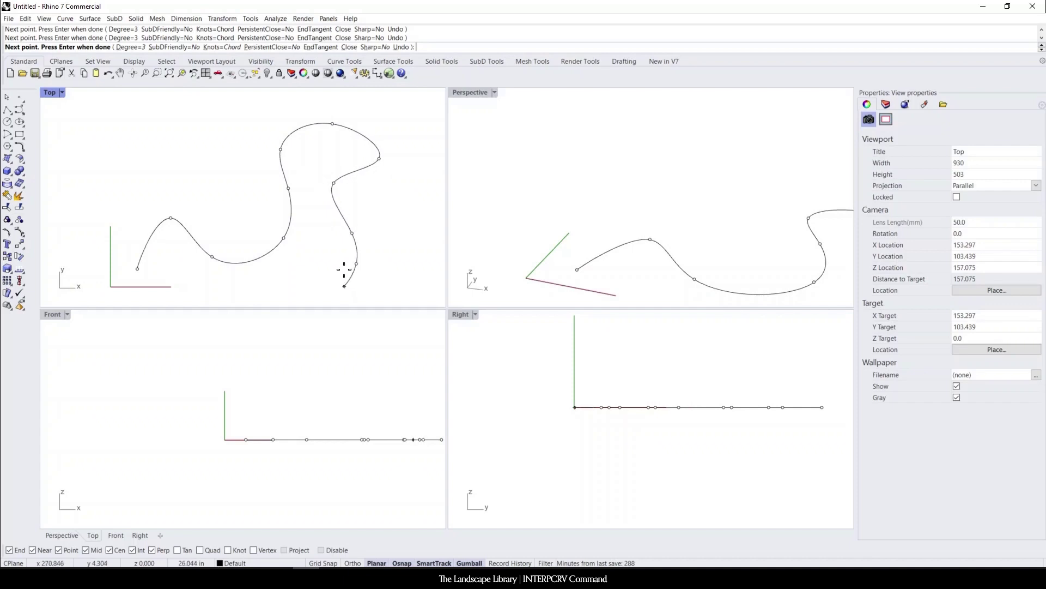
scroll(343, 269, down, 3)
scroll(329, 285, up, 3)
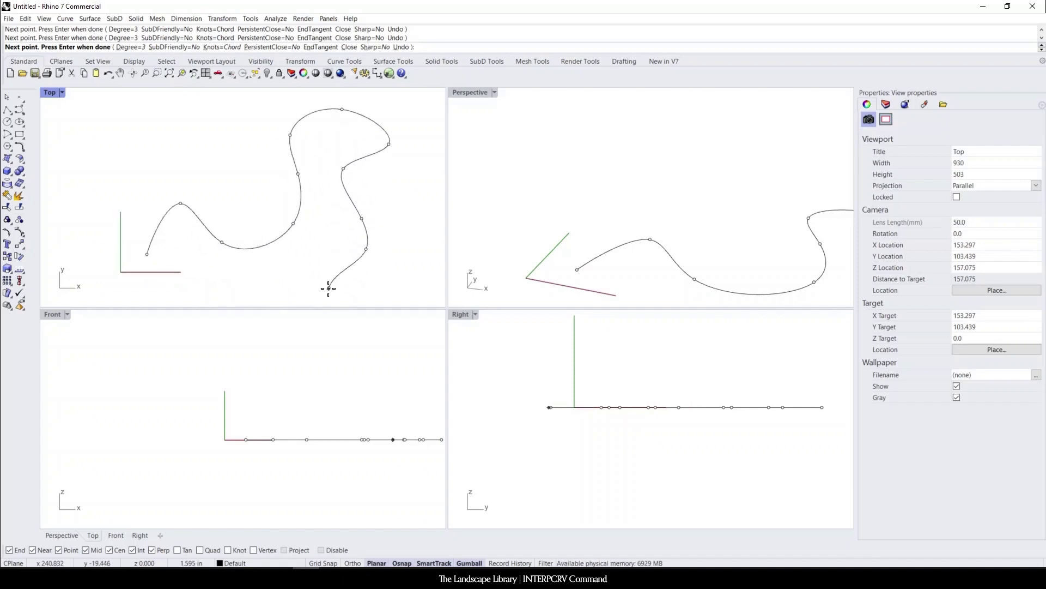
click(329, 288)
key(Return)
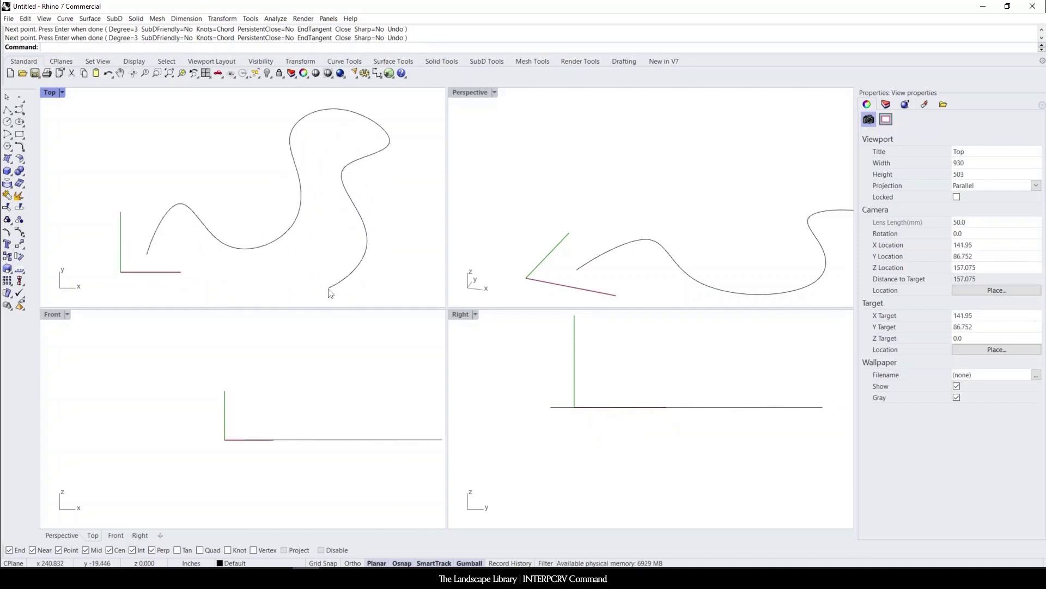
- Draw a closed irregular 11-point InterpCrv shape beside the open curve in the Top viewport, with a deep inward notch at its lower side
scroll(271, 240, down, 2)
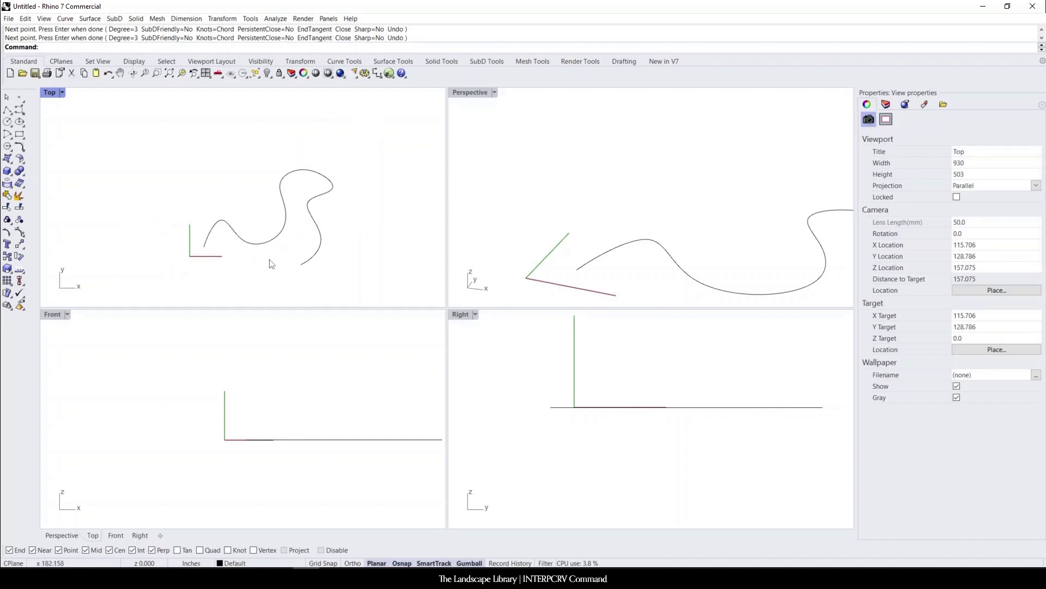
scroll(179, 245, down, 5)
scroll(262, 235, up, 5)
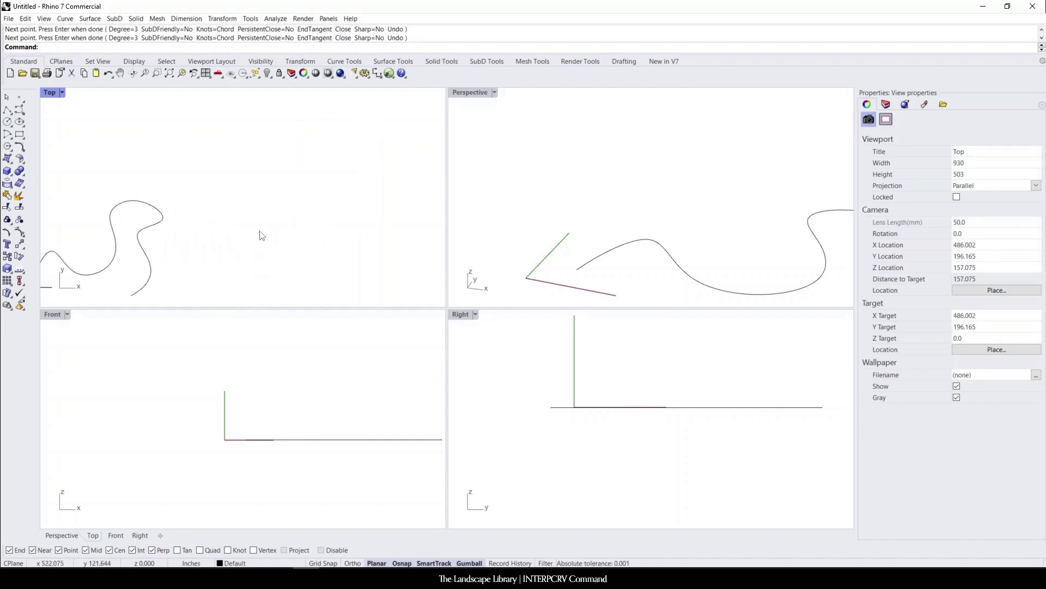
key(Return)
click(258, 254)
click(260, 210)
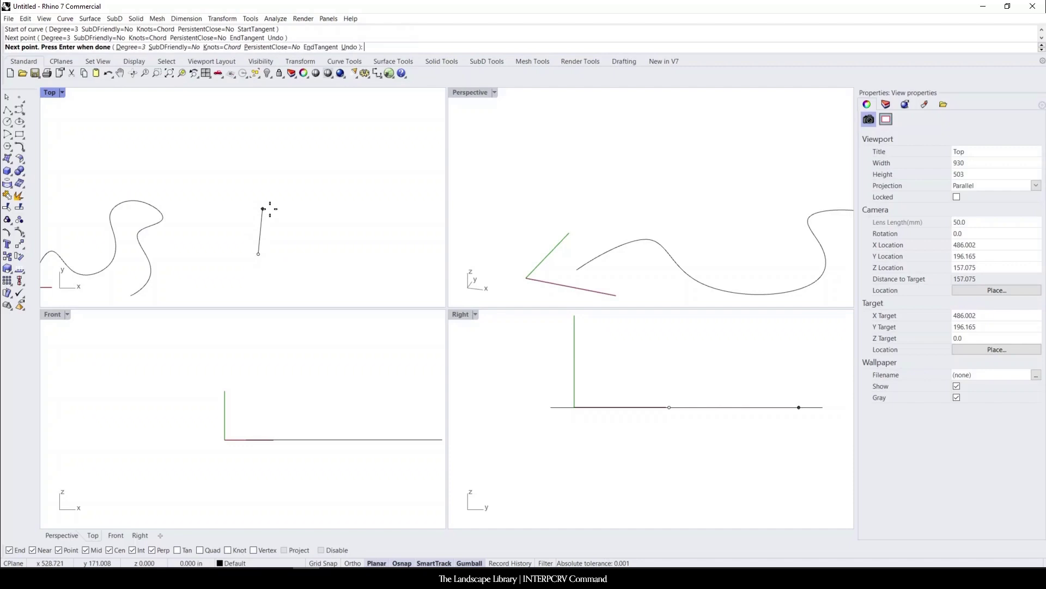
click(349, 193)
click(428, 234)
scroll(316, 174, down, 3)
scroll(344, 193, up, 3)
click(311, 206)
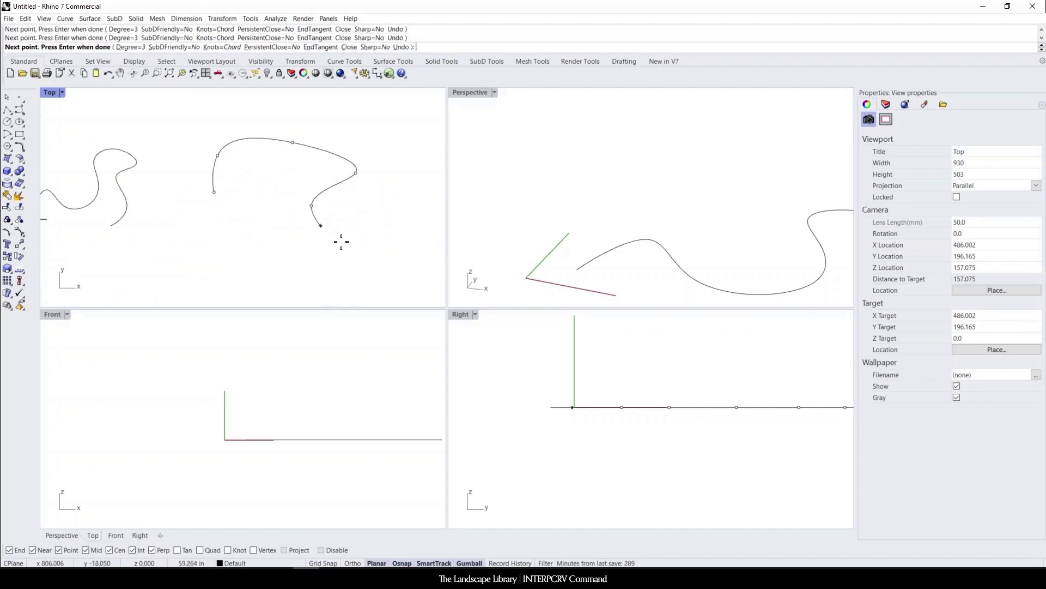
click(347, 255)
click(268, 288)
click(247, 238)
click(258, 190)
click(231, 225)
click(195, 233)
click(215, 195)
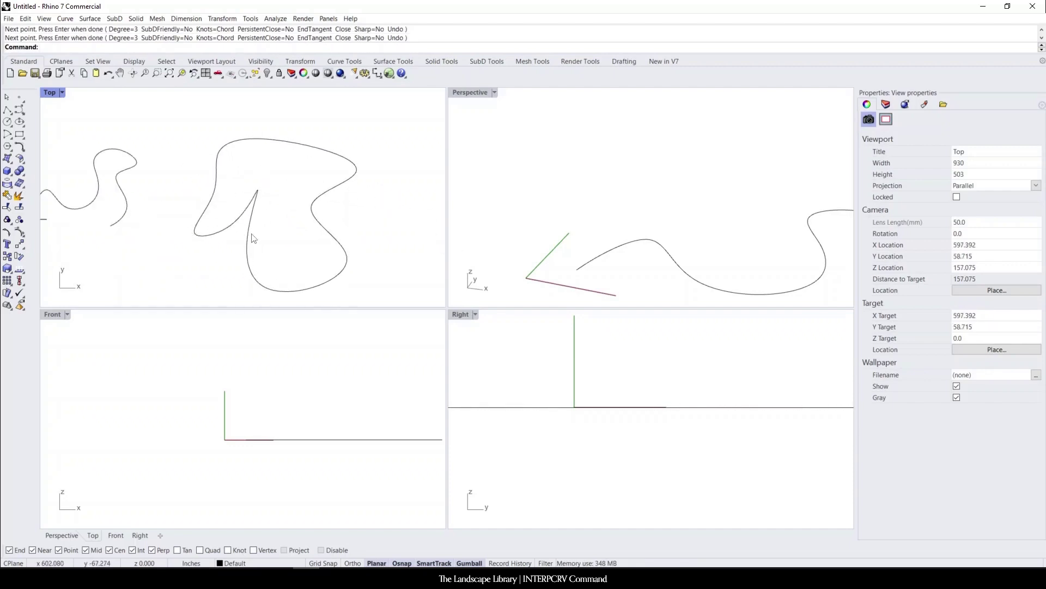
- Draw a closed egg-shaped InterpCrv curve through three points above the existing curves in the Top viewport, starting at about 373, 399
scroll(285, 243, down, 5)
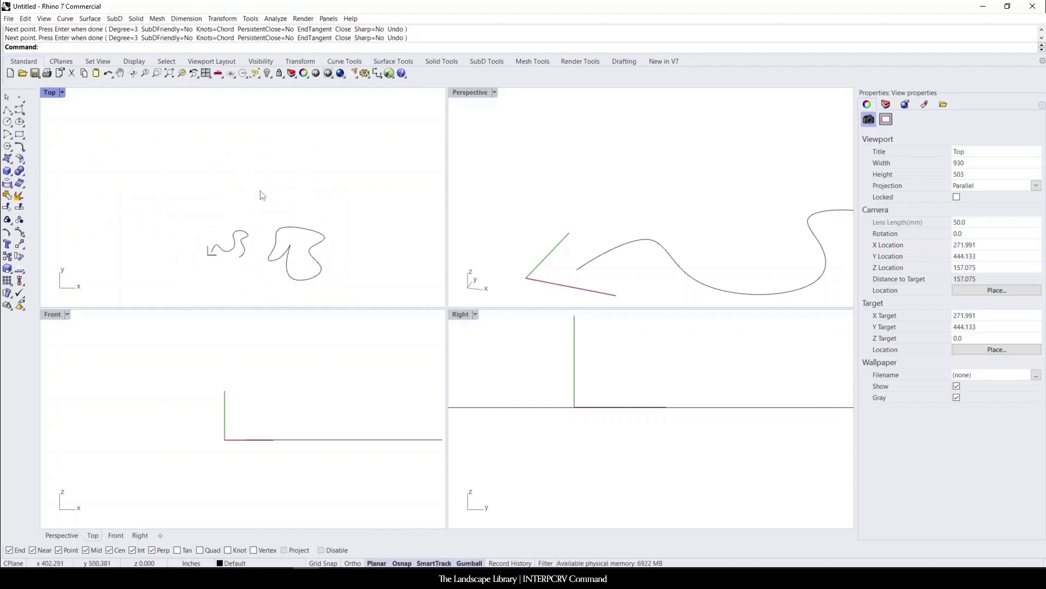
scroll(261, 195, up, 3)
scroll(183, 226, down, 3)
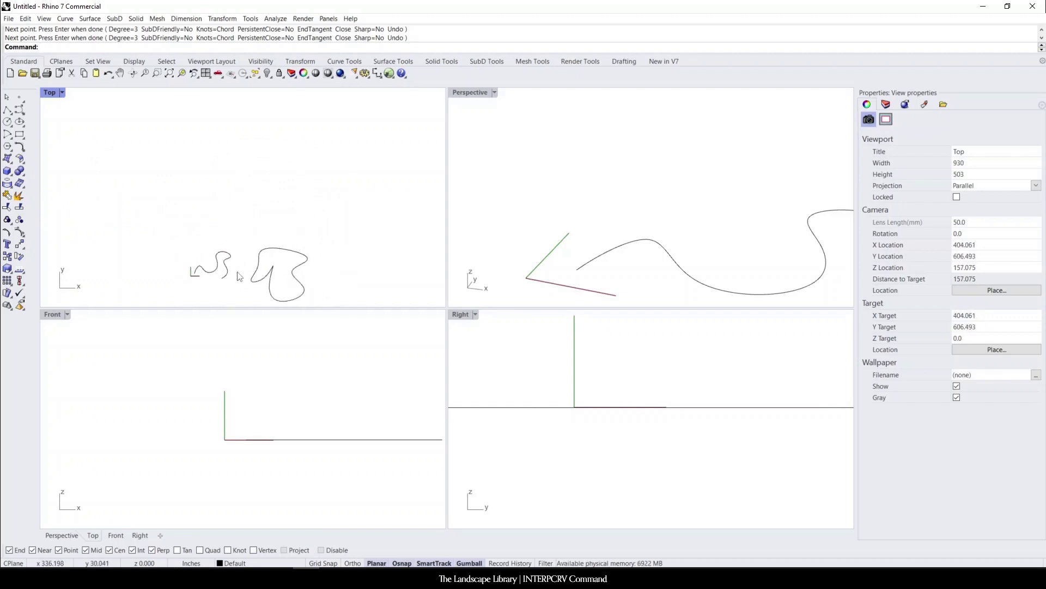
scroll(305, 261, up, 2)
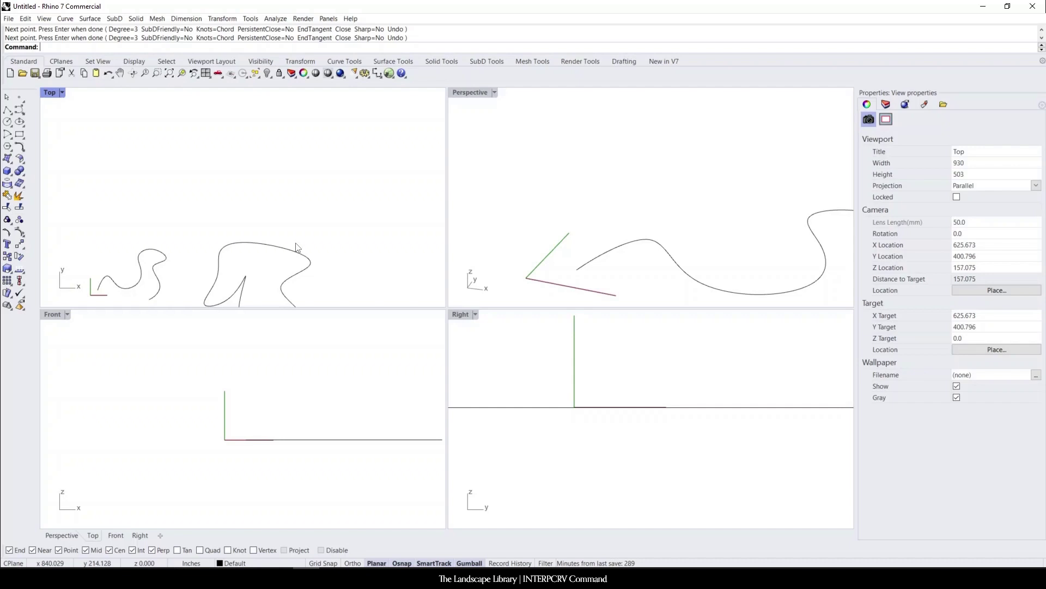
right_drag(221, 159, 252, 209)
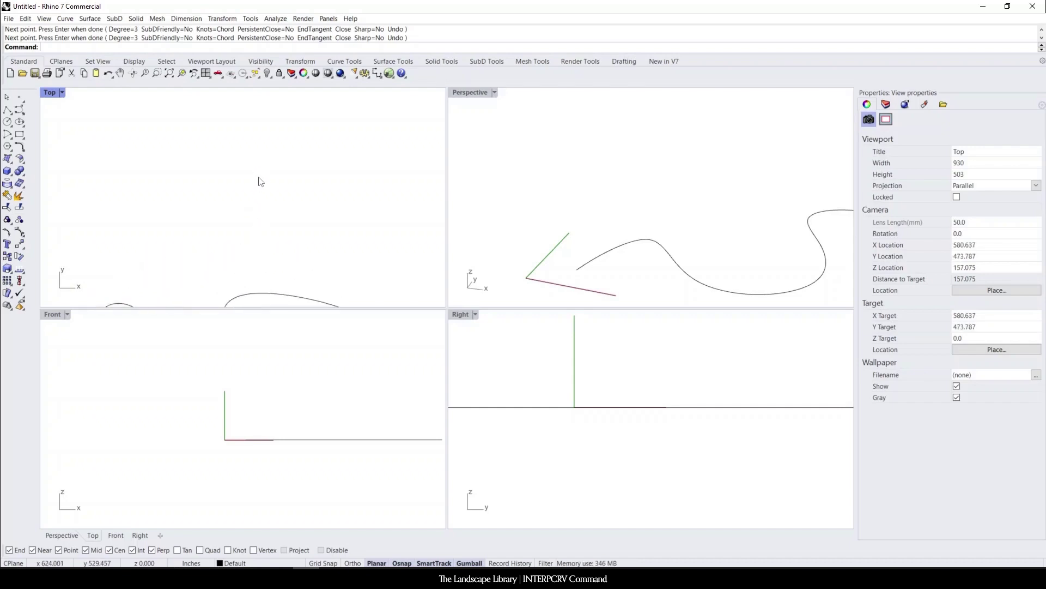
key(Return)
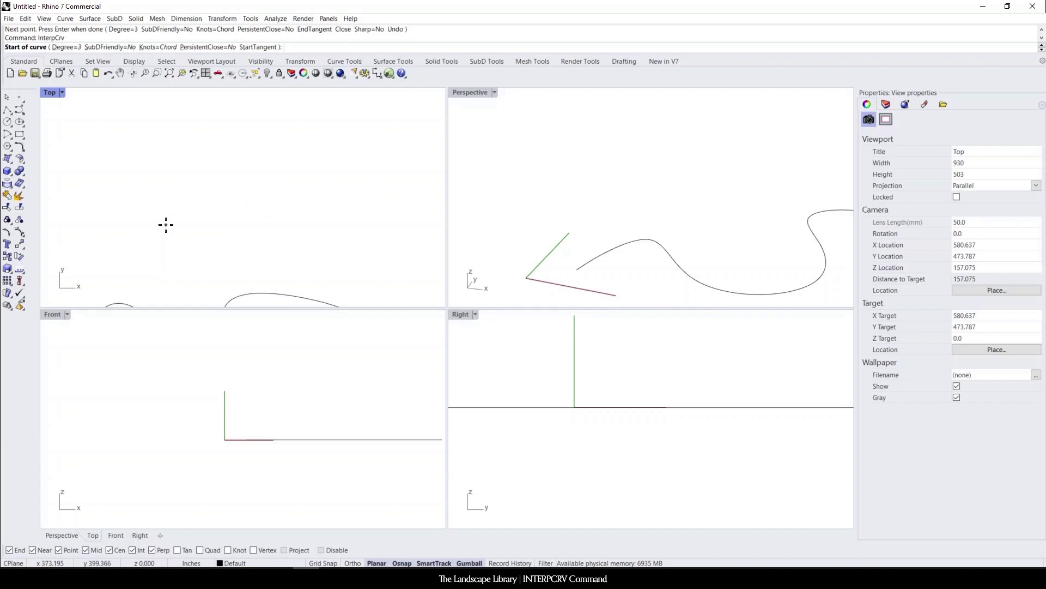
click(166, 225)
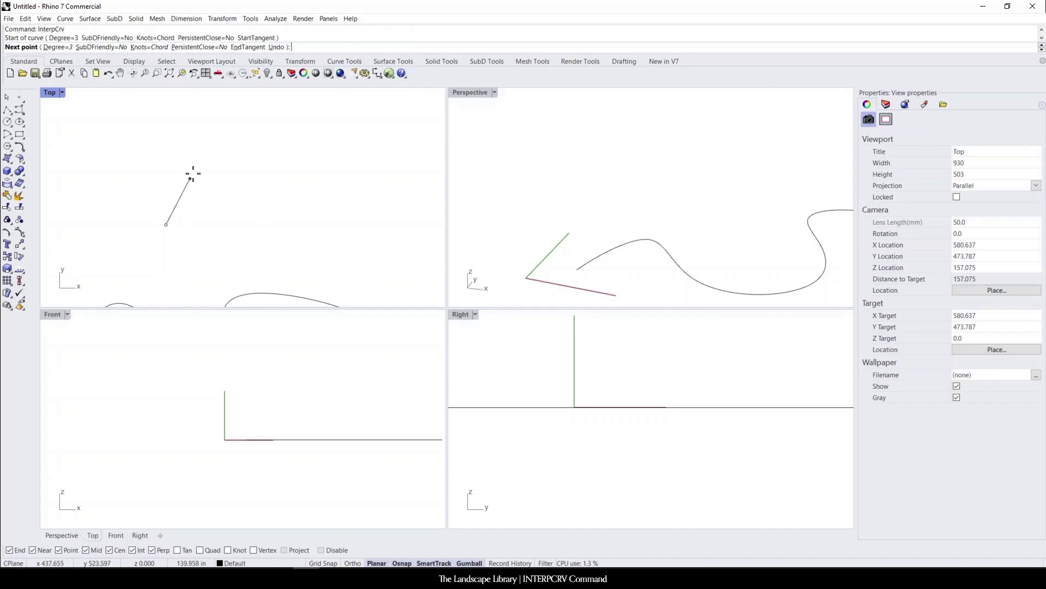
click(215, 153)
click(224, 269)
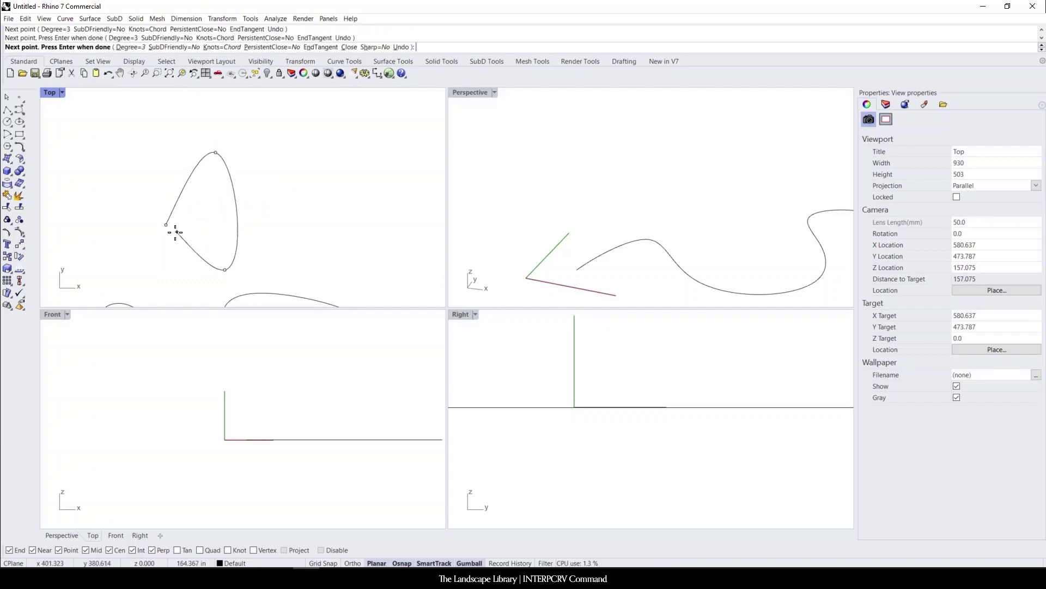
click(167, 224)
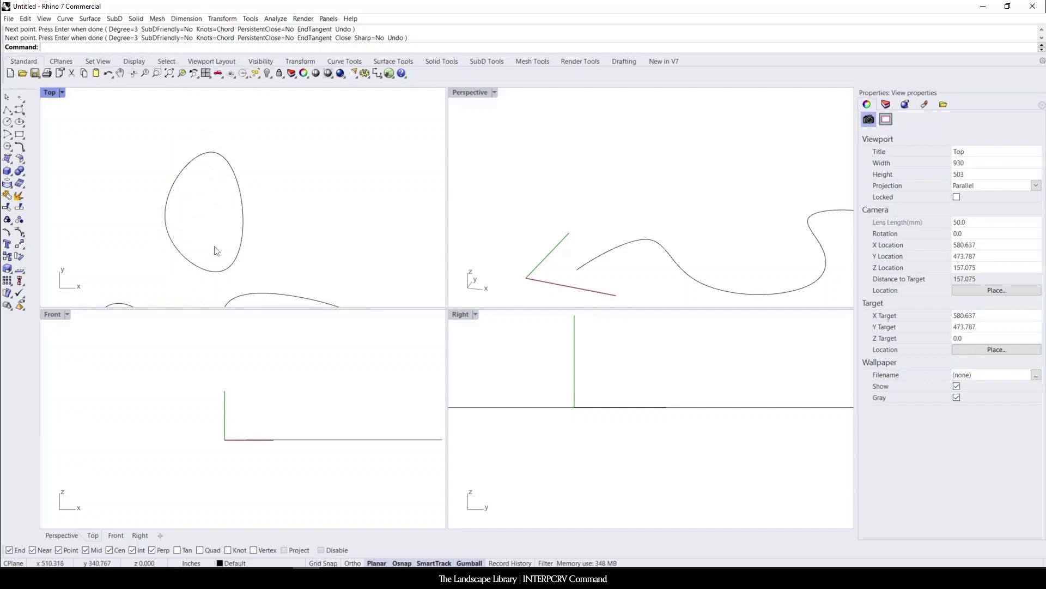
- Draw a larger closed rounded InterpCrv curve through four points beside the egg-shaped curve, starting at about 904, 364
scroll(117, 188, down, 5)
key(Return)
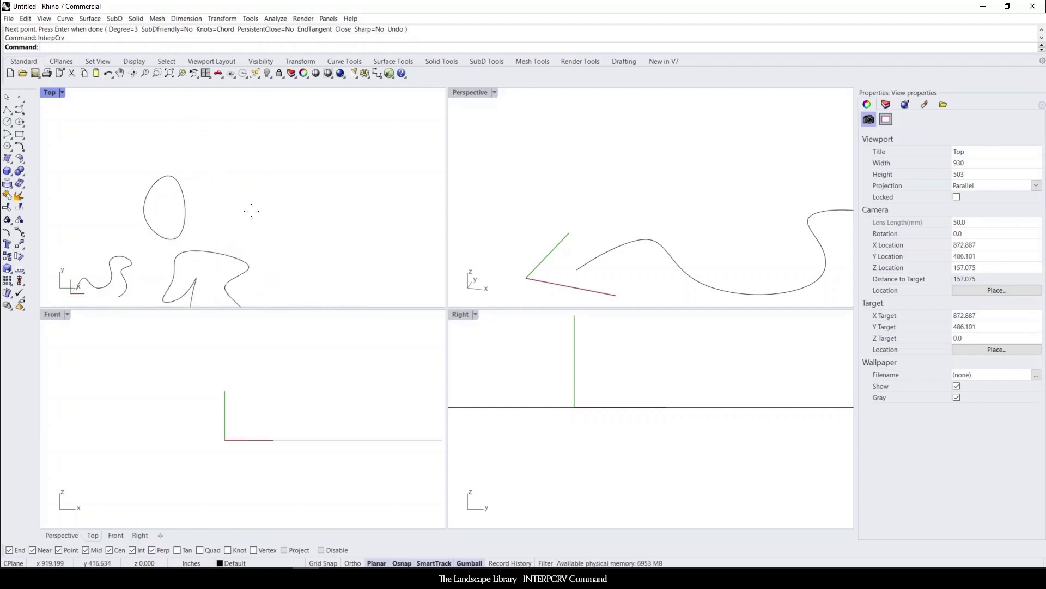
click(250, 221)
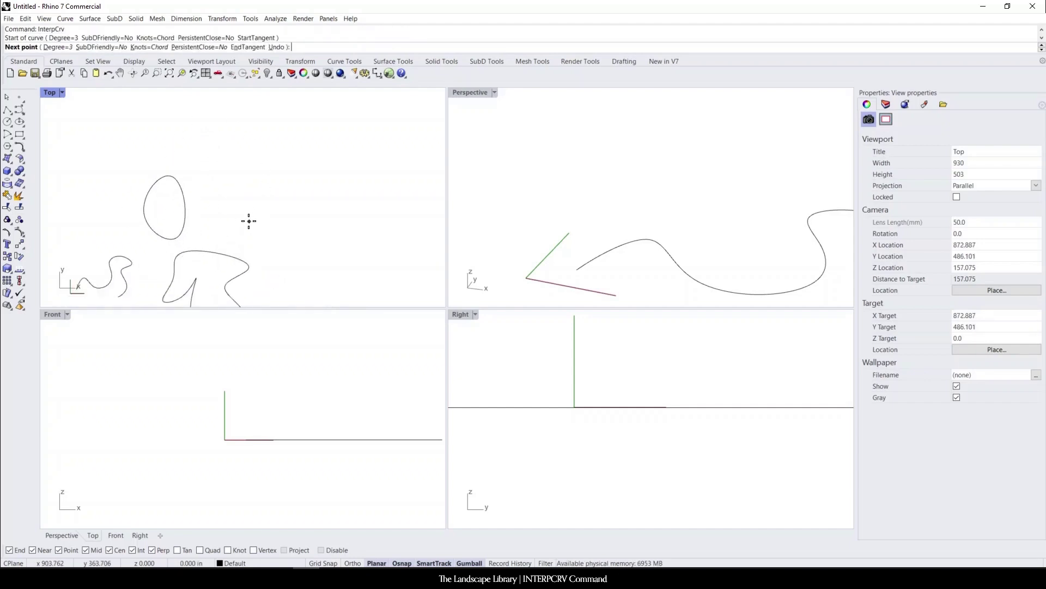
click(250, 180)
click(329, 177)
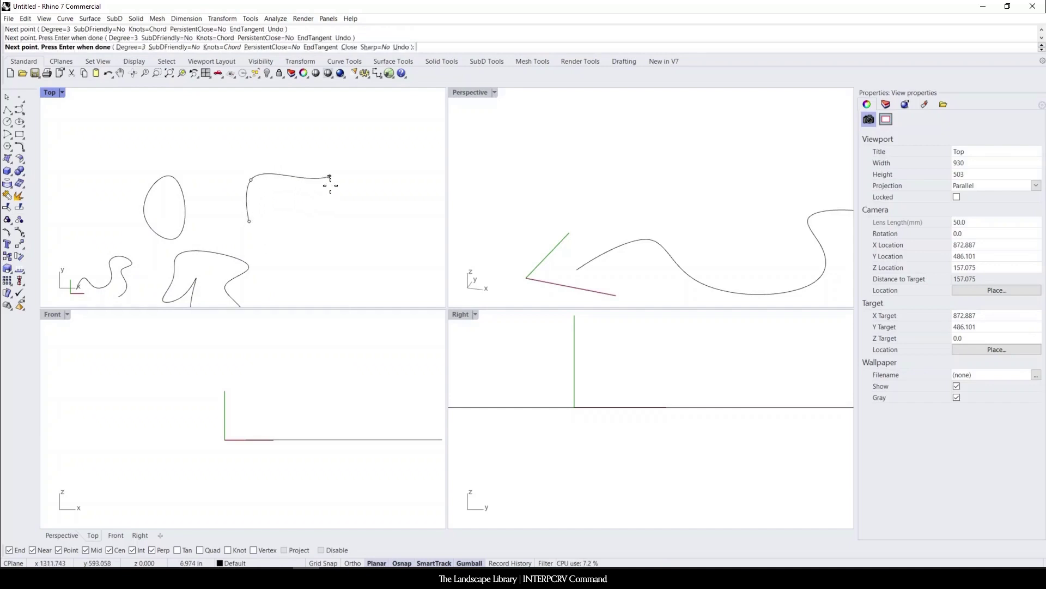
click(339, 235)
click(249, 220)
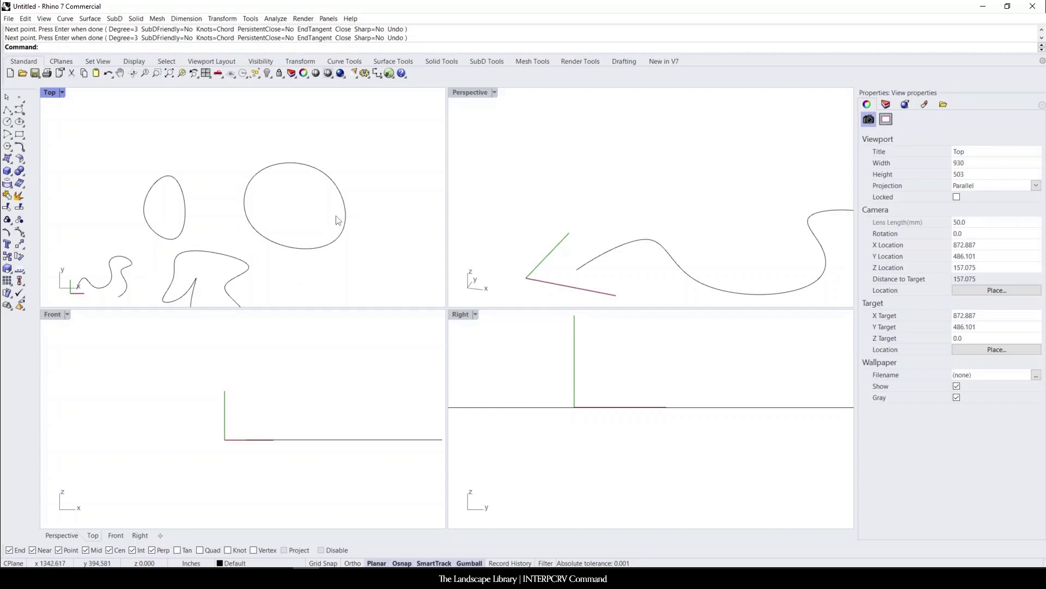
scroll(337, 220, down, 2)
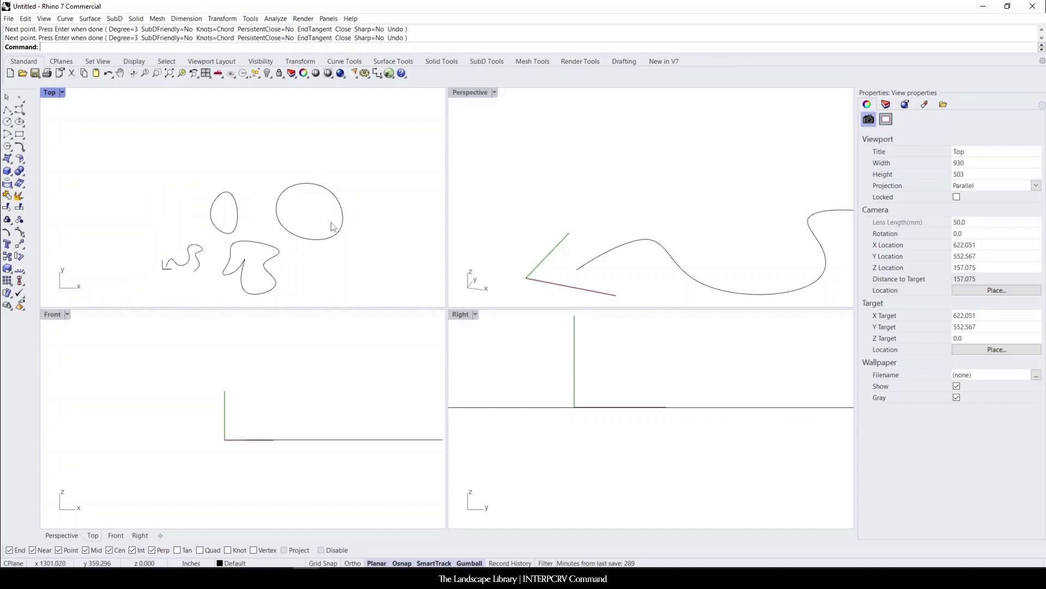